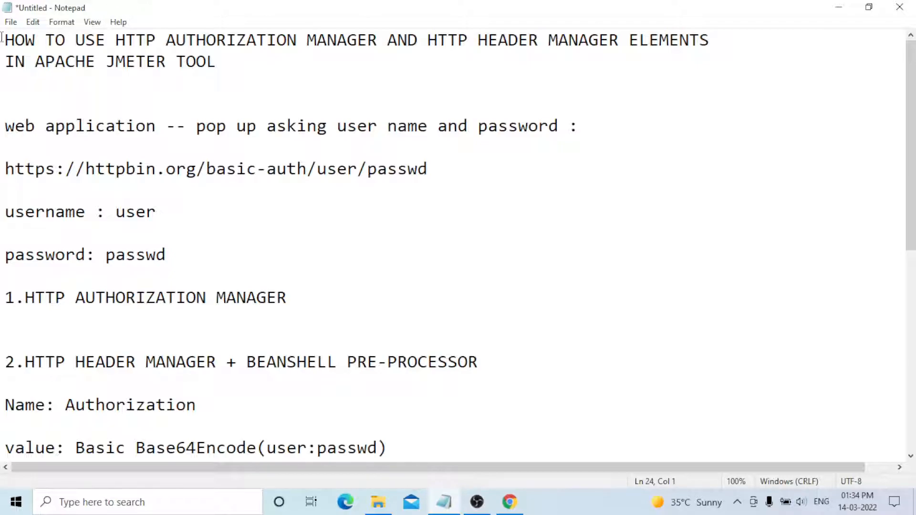
drag(5, 40, 231, 57)
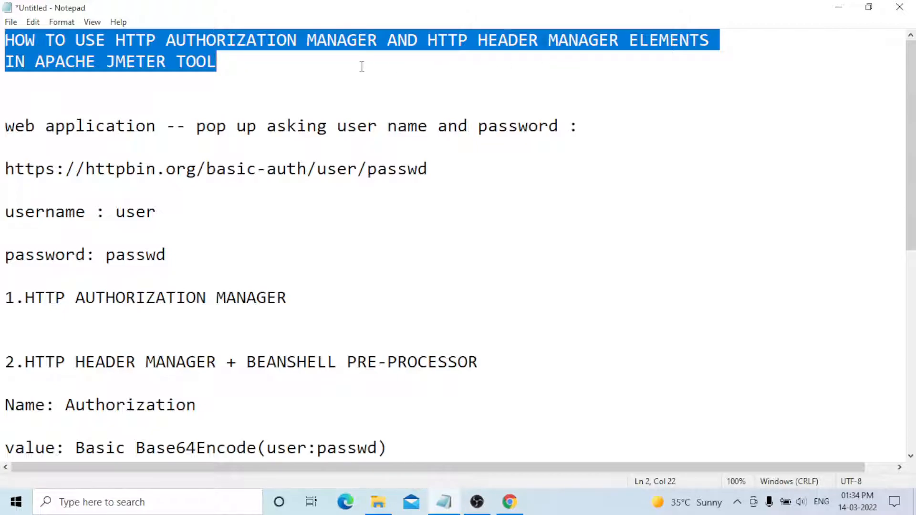
click(160, 88)
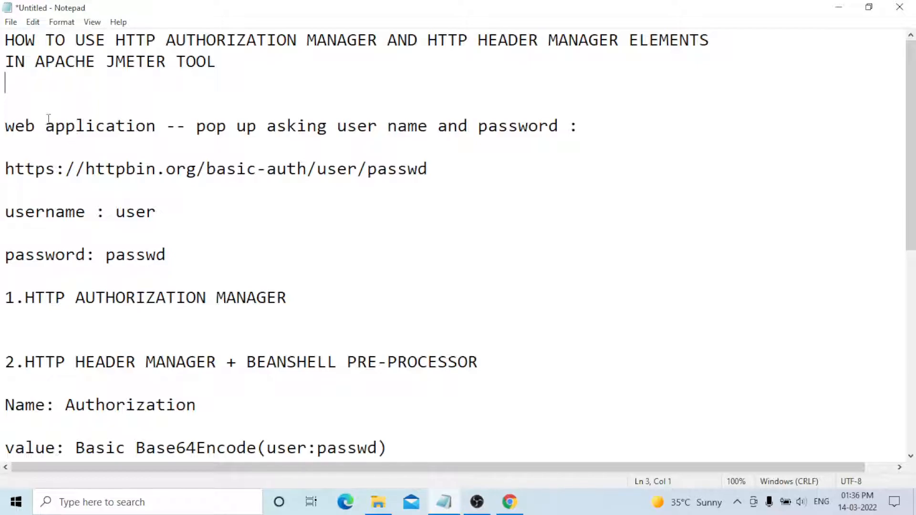
Copy the httpbin.org basic-auth URL from the notes and load it in Chrome's empty tab.
drag(6, 170, 431, 172)
key(ctrl+c)
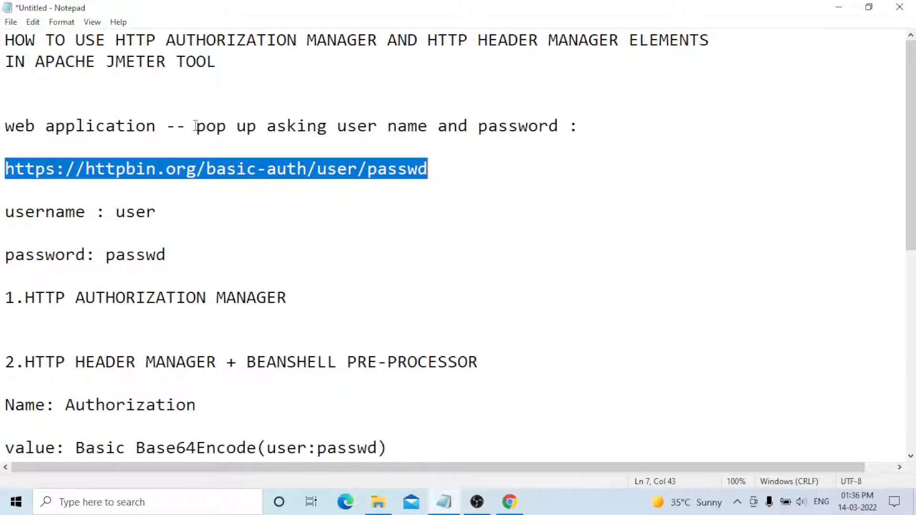
click(510, 509)
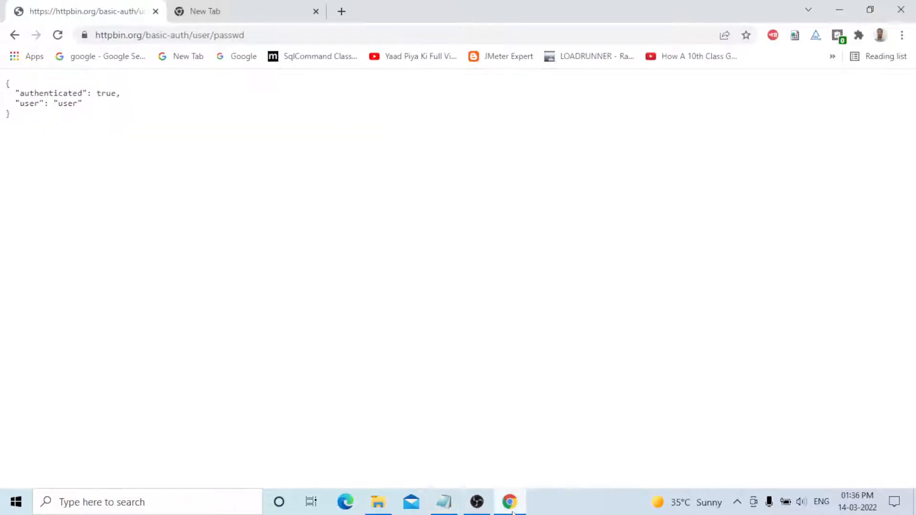
click(224, 19)
click(243, 32)
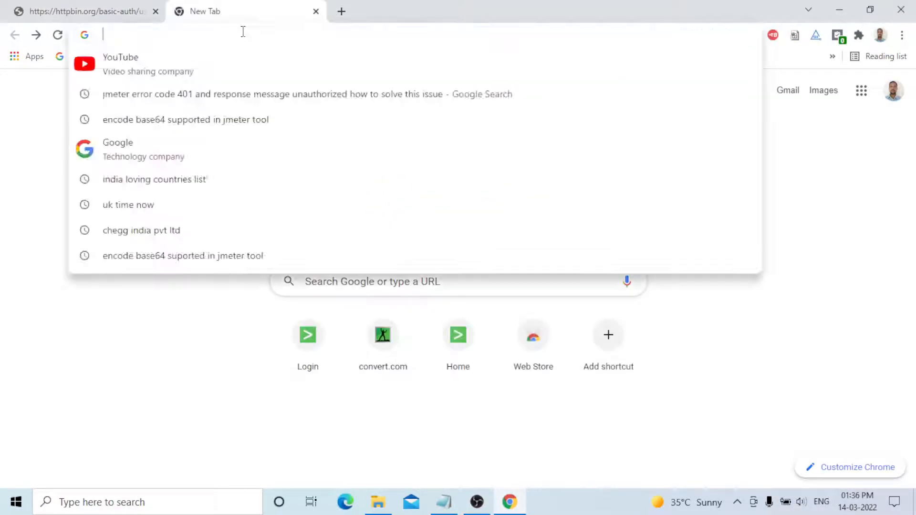
key(ctrl+v)
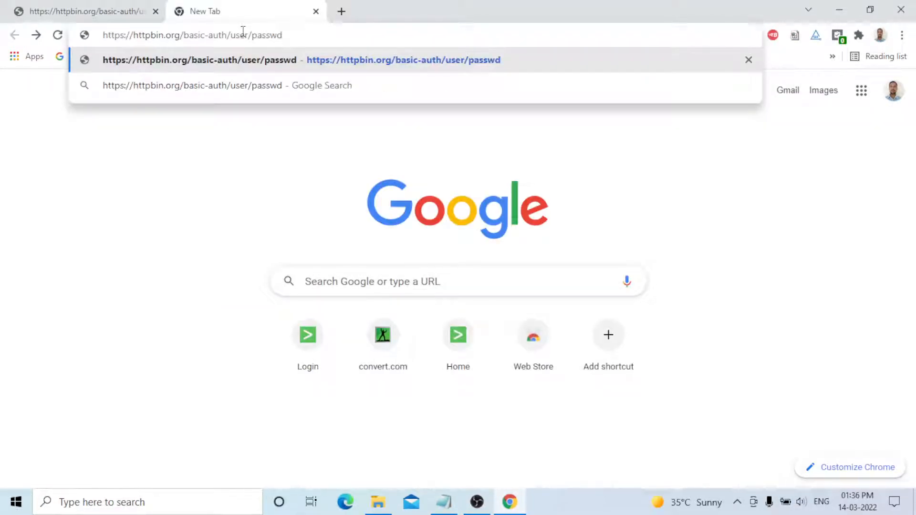
key(Return)
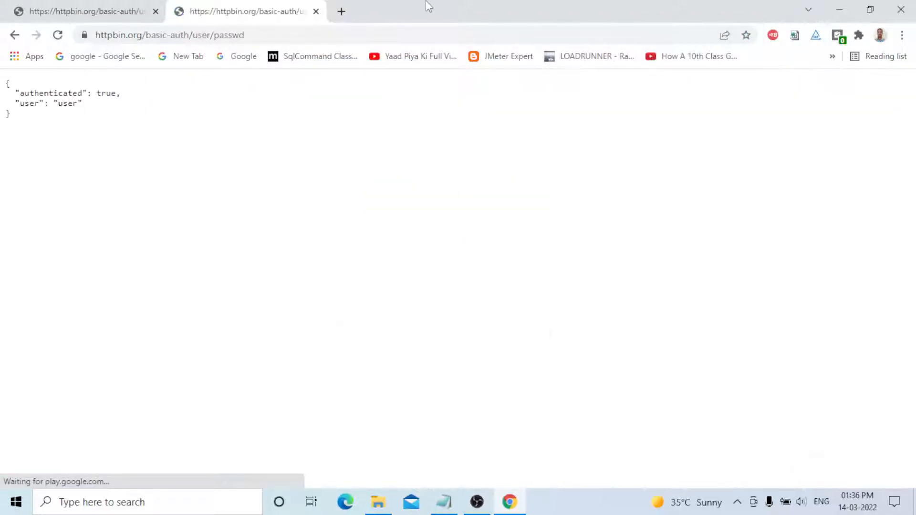
Open an empty browser tab and close both httpbin.org tabs.
click(342, 12)
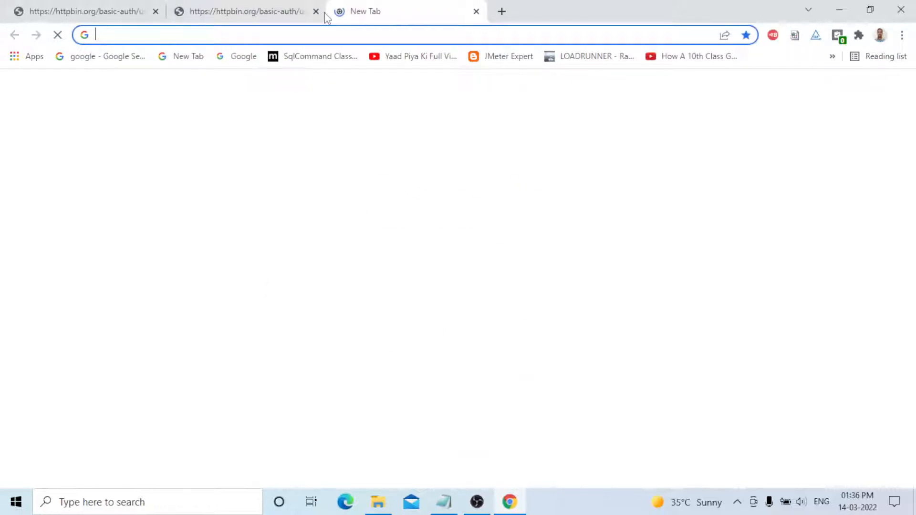
click(155, 12)
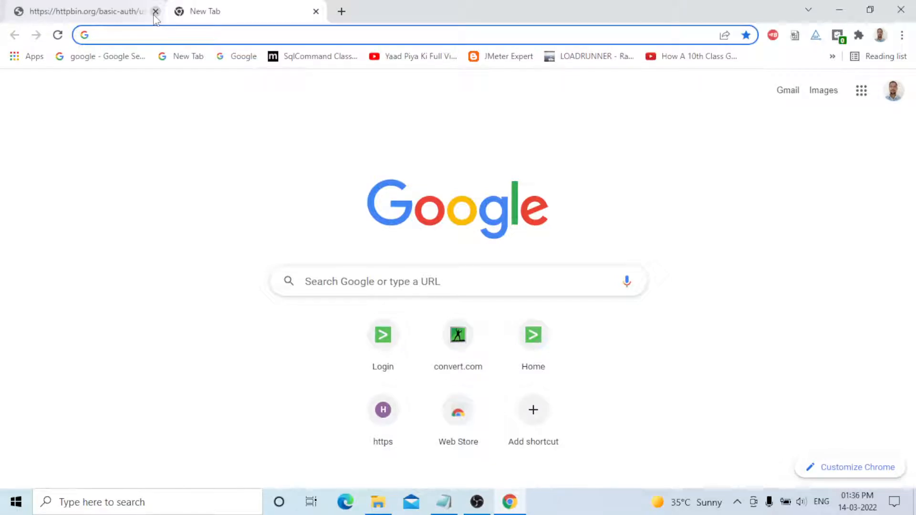
click(155, 12)
Open the full browsing history and go to its settings for clearing browsing data.
click(902, 35)
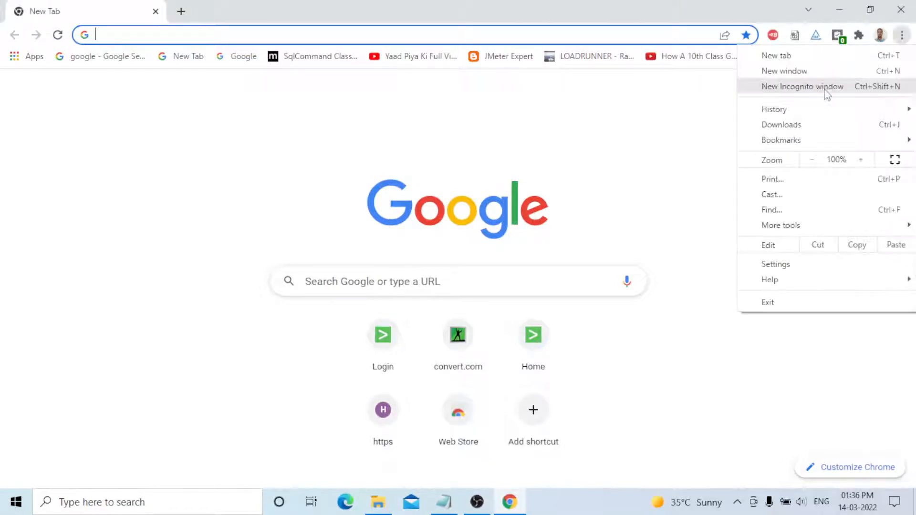
mouse_move(785, 111)
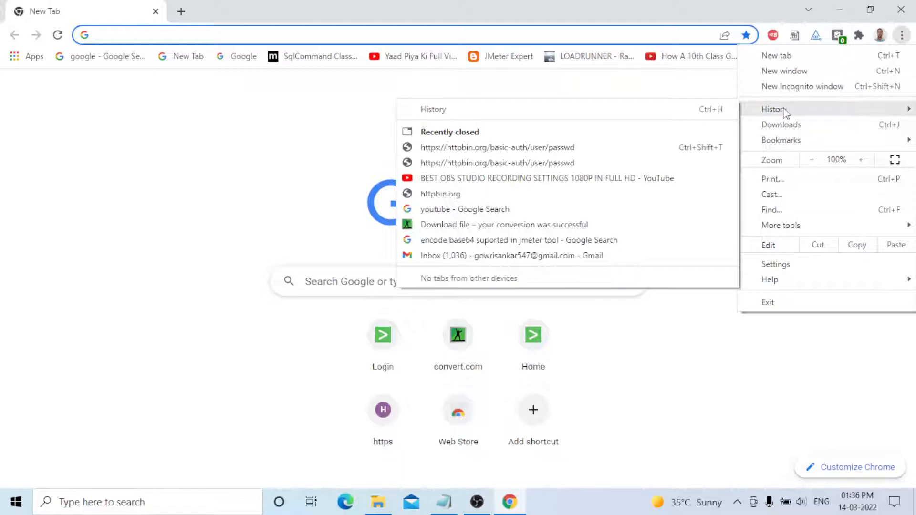
click(544, 109)
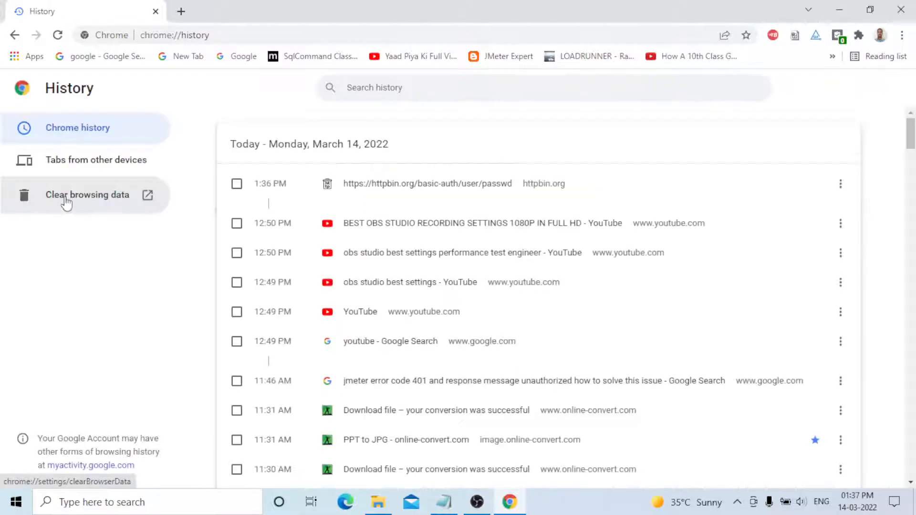
click(67, 204)
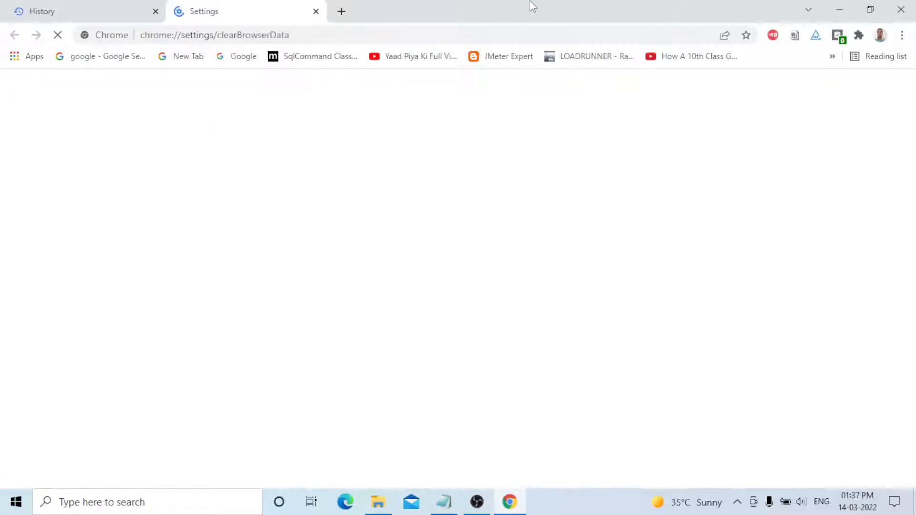
Load the copied httpbin.org basic-auth URL again in an empty tab.
click(201, 35)
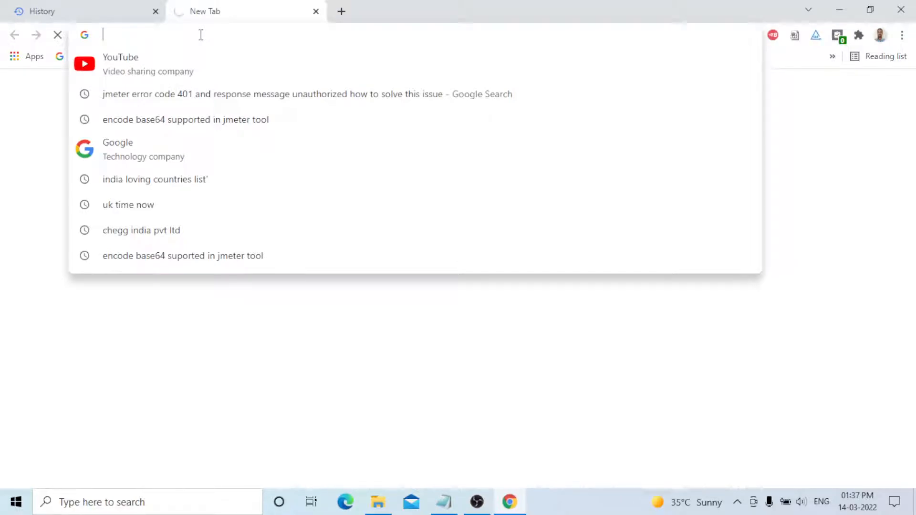
key(ctrl+v)
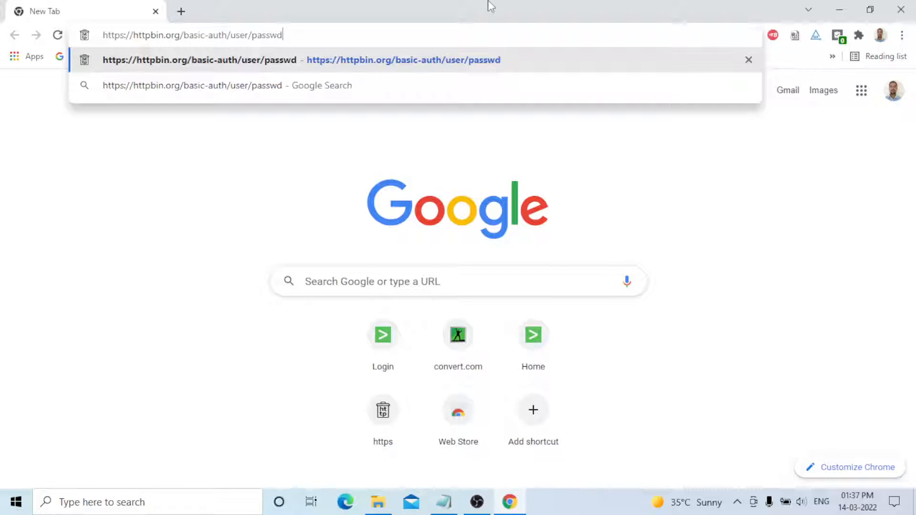
key(Return)
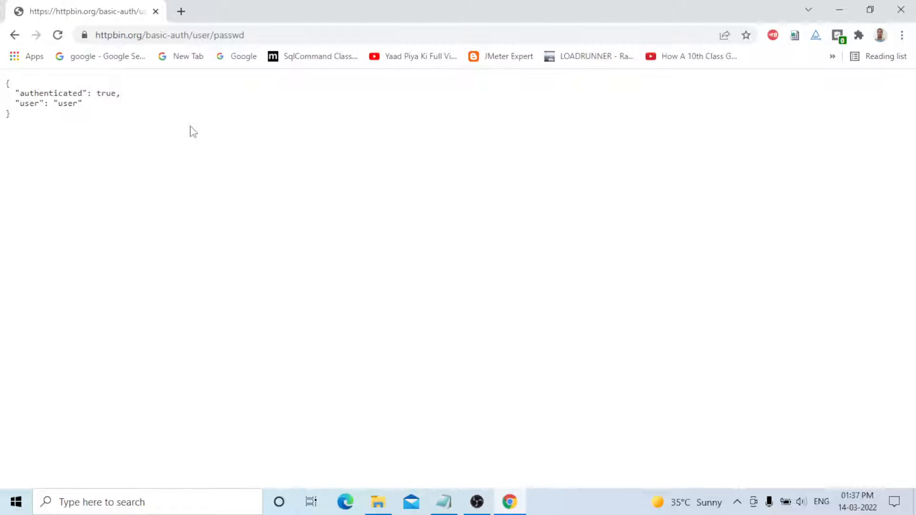
Launch Internet Explorer and return to the Chrome window.
click(168, 502)
text(note)
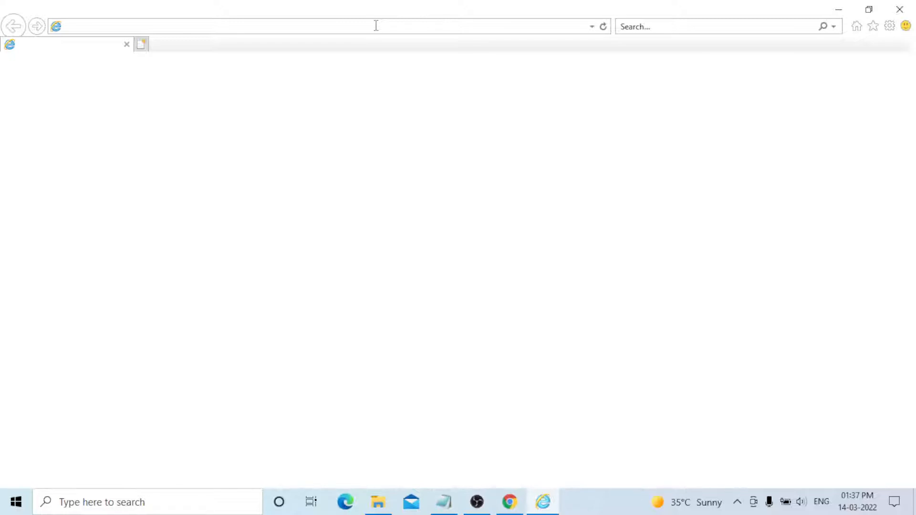
key(alt+Tab)
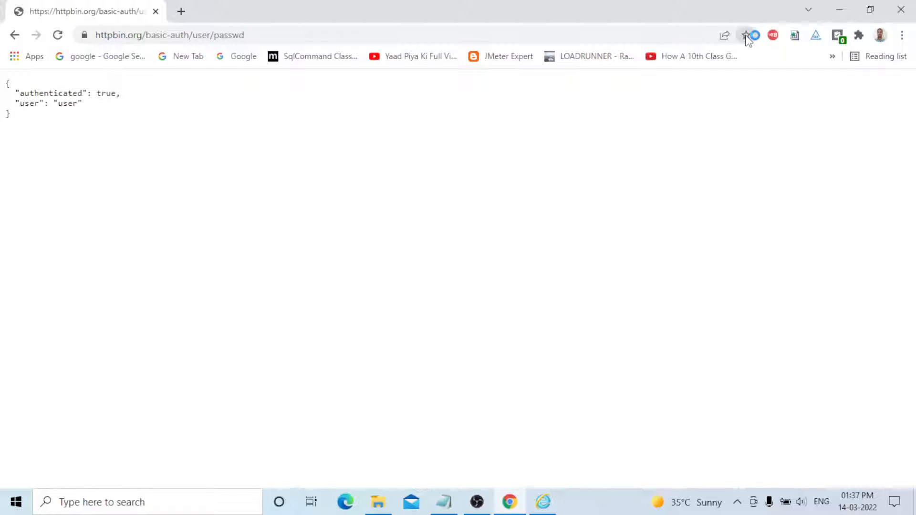
Delete today's browsing-history entries from 11:25 AM back to the New job opportunities entry at 9:18 AM.
key(ctrl+h)
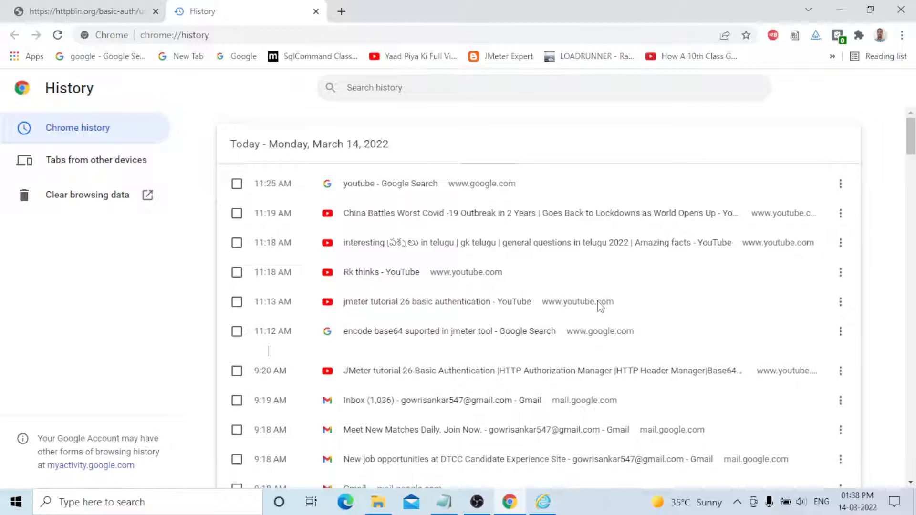
shift+click(236, 301)
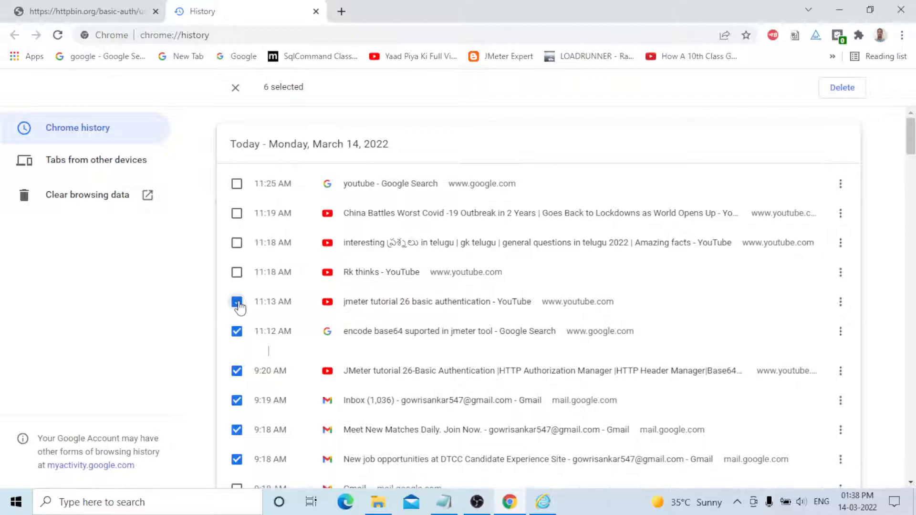
shift+click(237, 184)
click(832, 91)
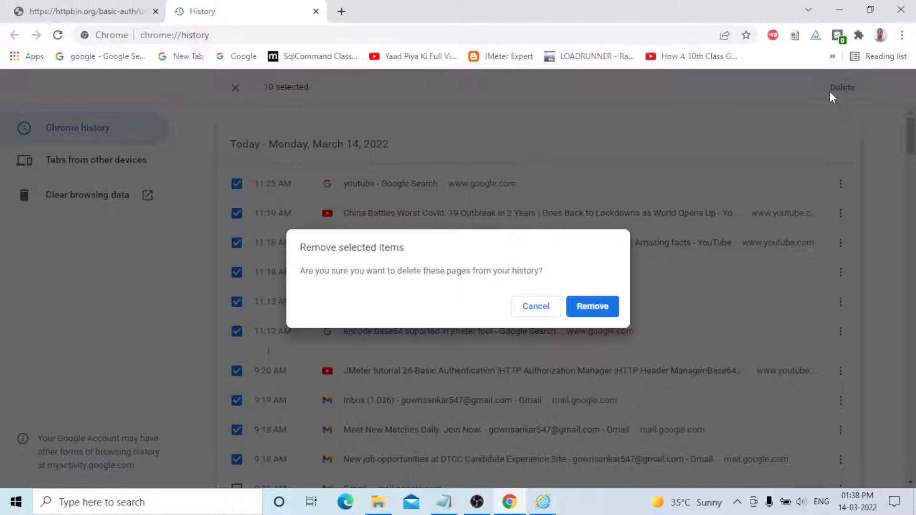
click(595, 371)
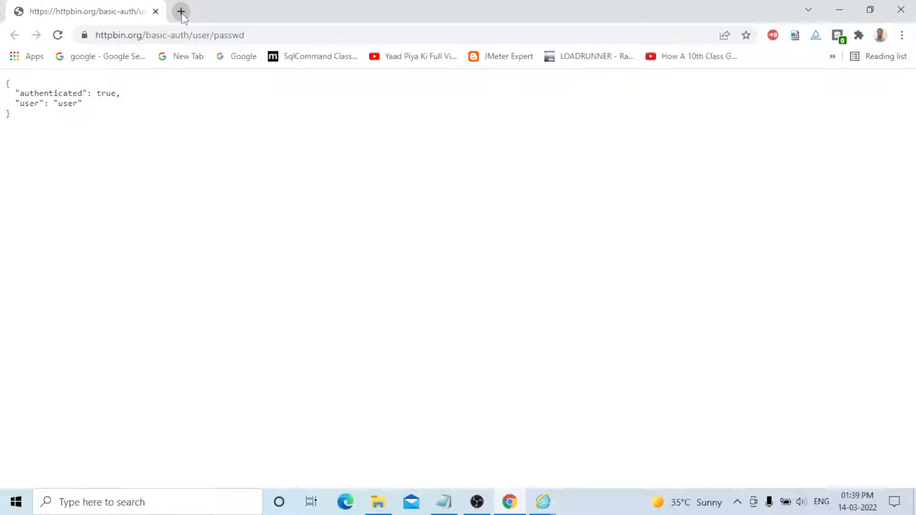
Check the httpbin.org basic-auth page in an additional tab and return to the notes in Notepad.
click(181, 12)
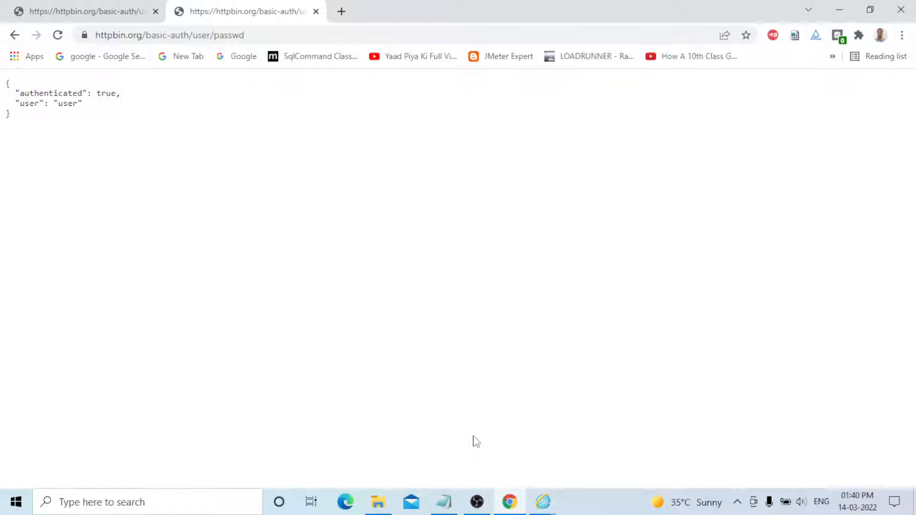
key(alt+Tab)
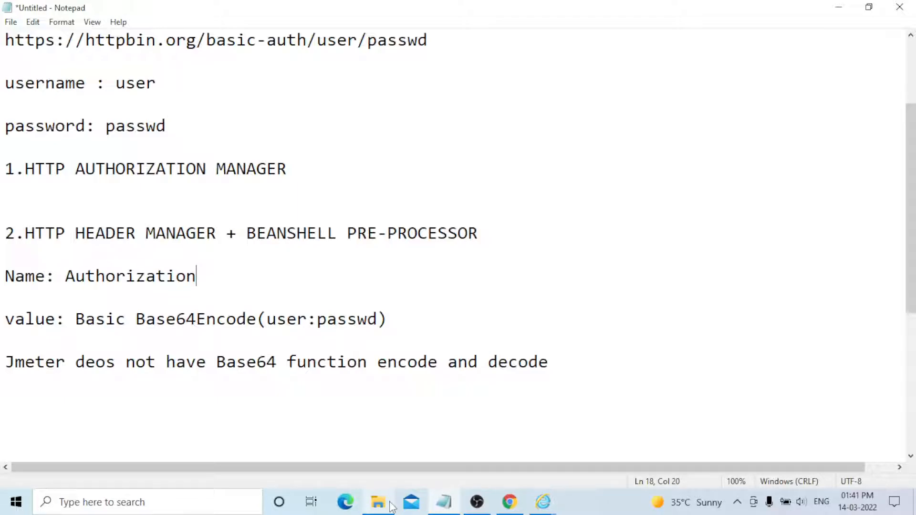
Open Apache JMeter, take the httpbin.org request URL from the notes, and run the Authorization_Login test plan.
click(390, 504)
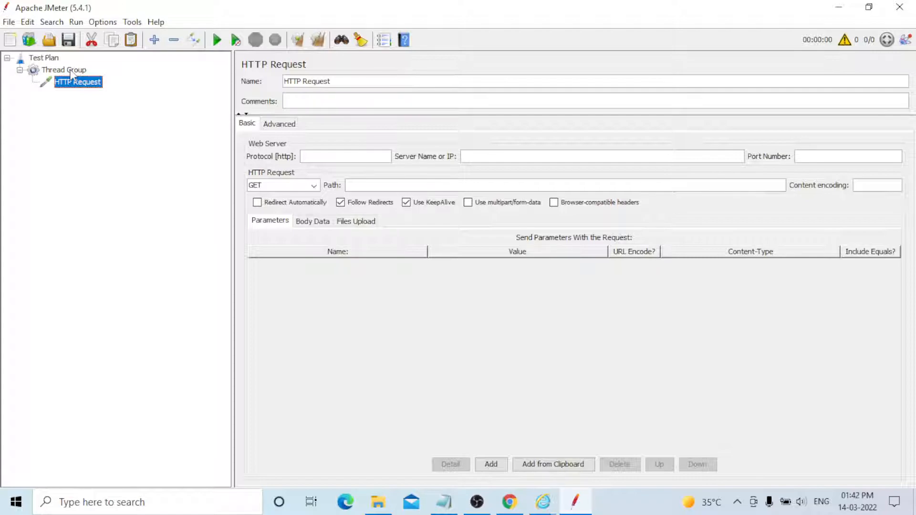
key(alt+Tab)
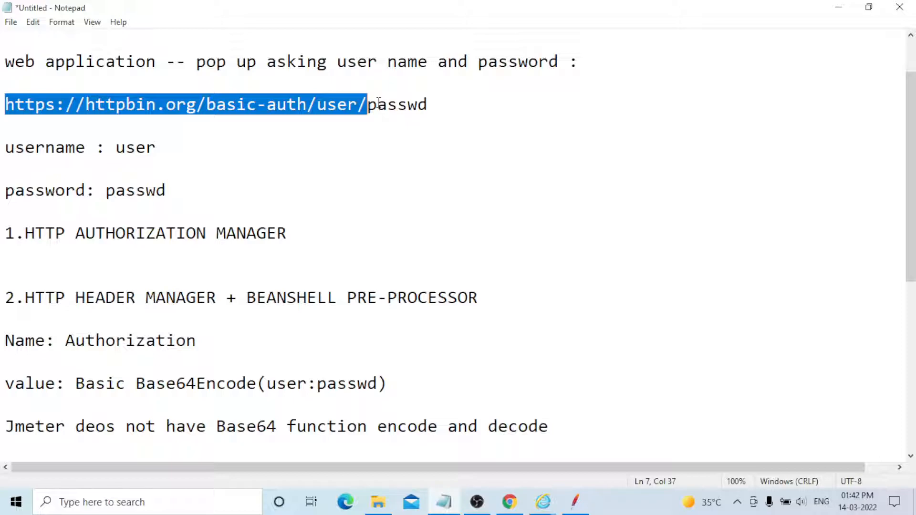
key(alt+Tab)
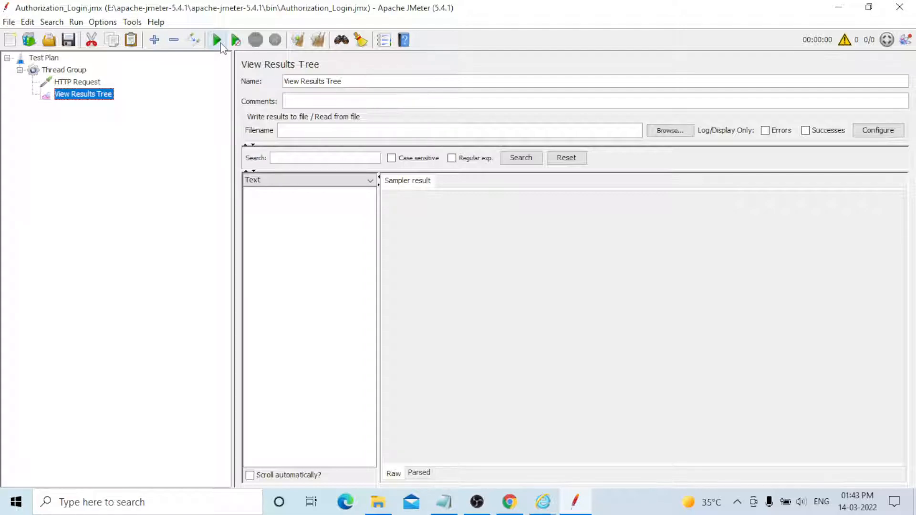
click(220, 42)
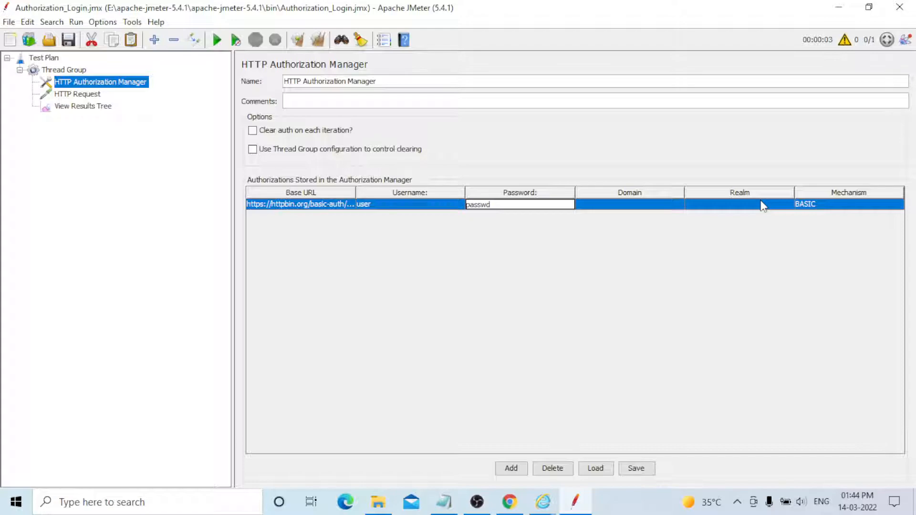
Review the mechanism options of the HTTP Authorization Manager entry and open the View Results Tree.
click(844, 204)
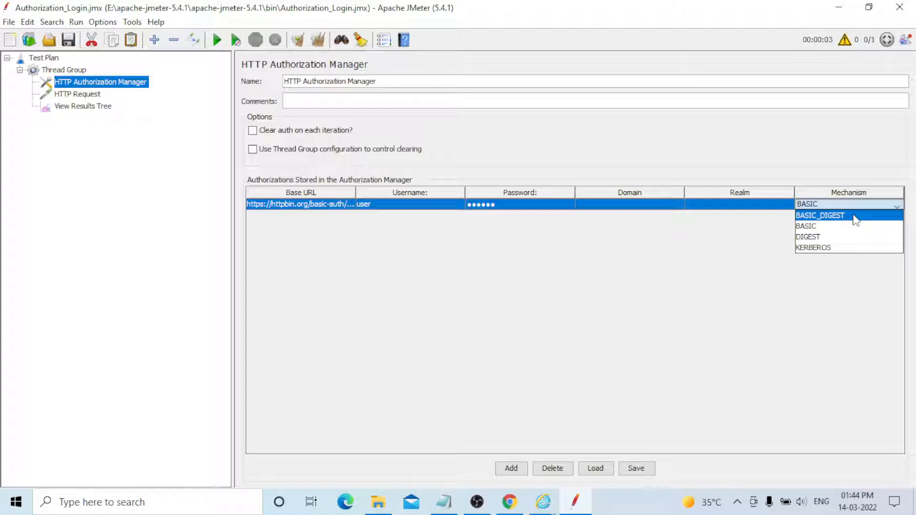
click(83, 106)
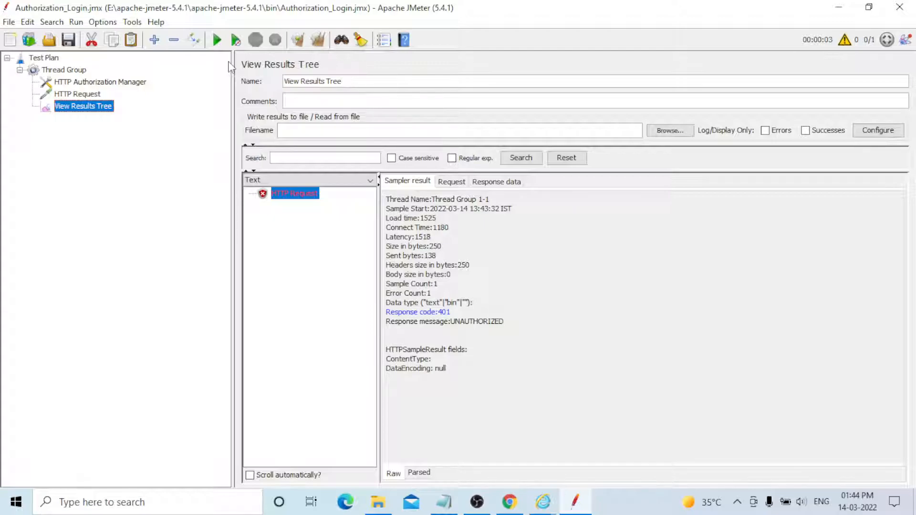
Consult the header notes in Notepad and enter Basic as the Authorization value in the HTTP Request's HTTP Header Manager.
key(alt+Tab)
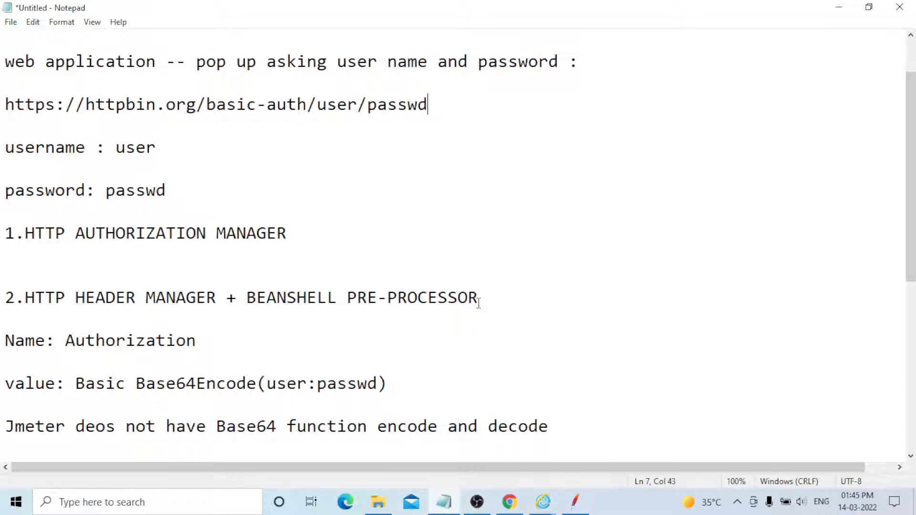
key(alt+Tab)
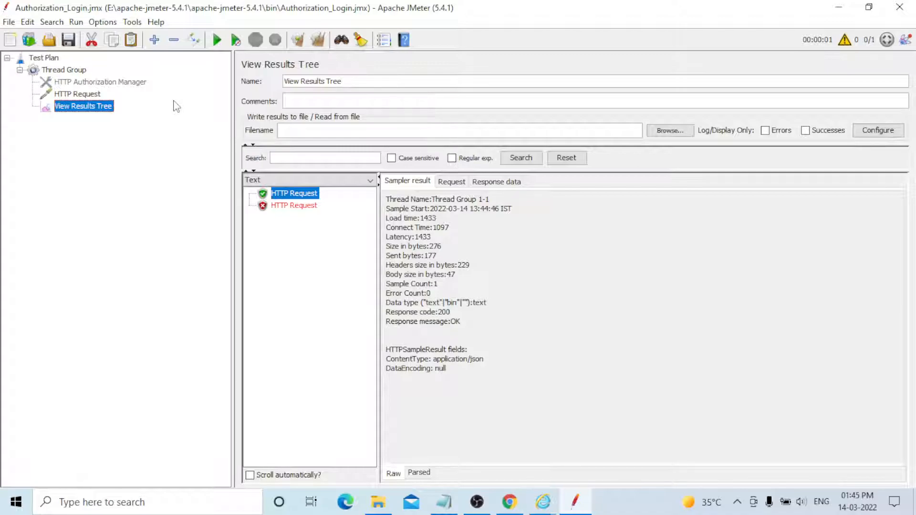
click(78, 94)
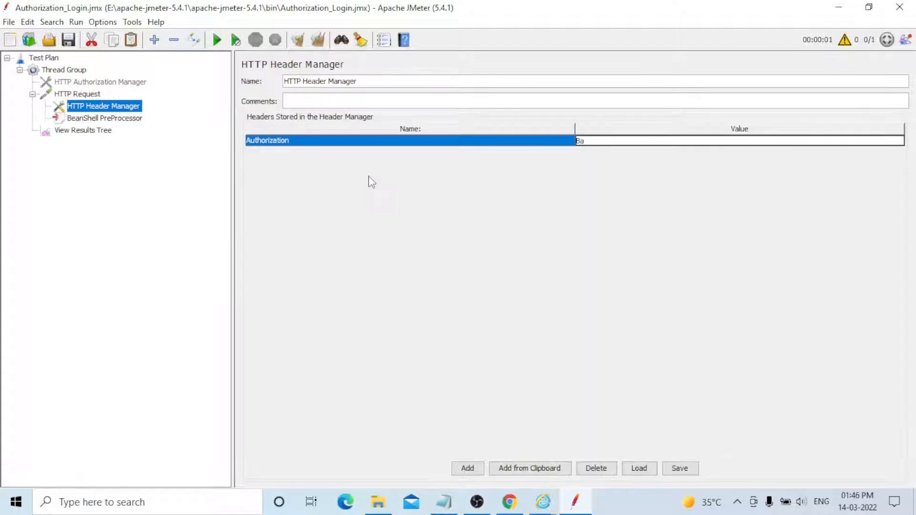
text(sic)
Add the line "import org.apache.commons.codec.binary.Base64;" to the BeanShell PreProcessor script.
click(115, 119)
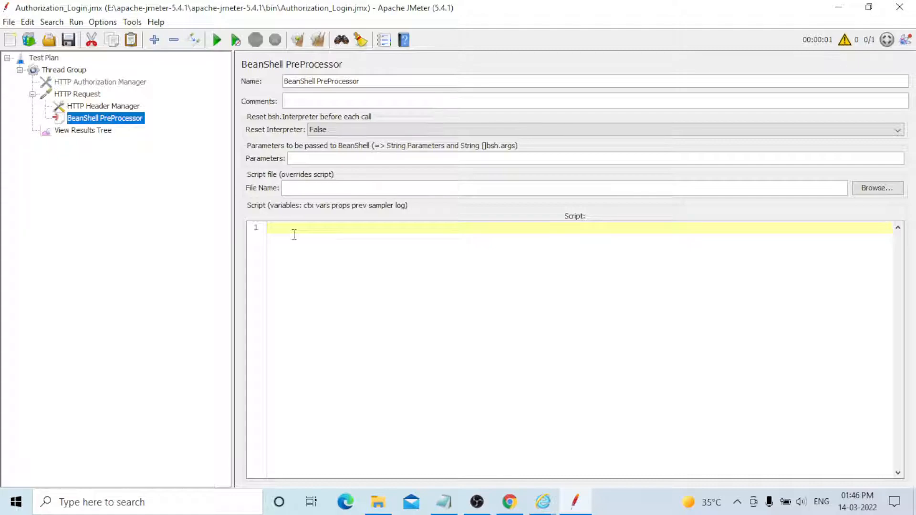
text(import org.apache.commons.codec.binary.Base64;)
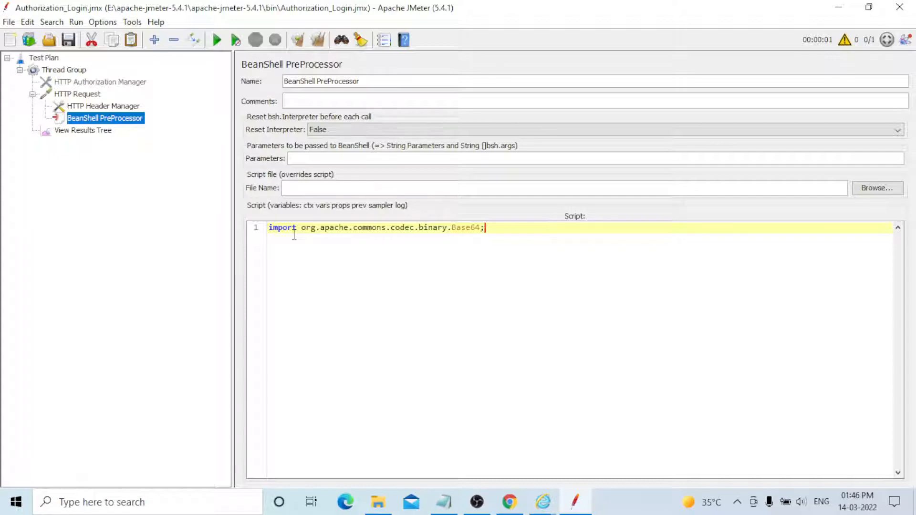
Add a script line declaring byte[] encodeduserNamePassword as Base64.encodeBase64 of the user name and password string's getbytes() result.
key(Return)
key(Return)
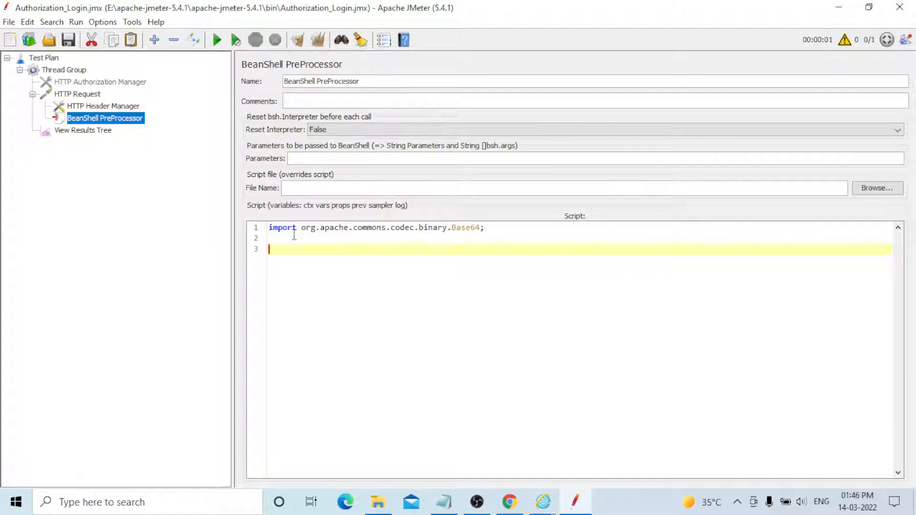
text(byte[] encodeduserNamePassw)
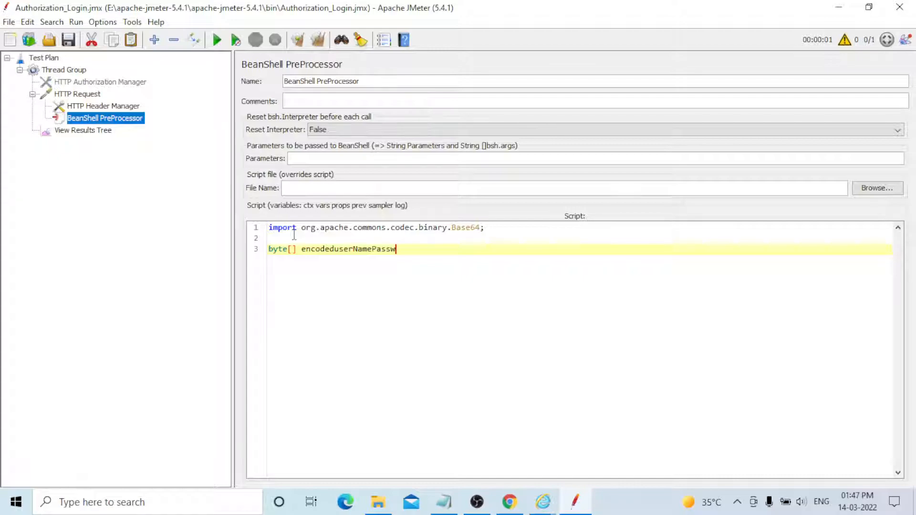
text(ord = Base64)
text(.)
text(encodeBase64)
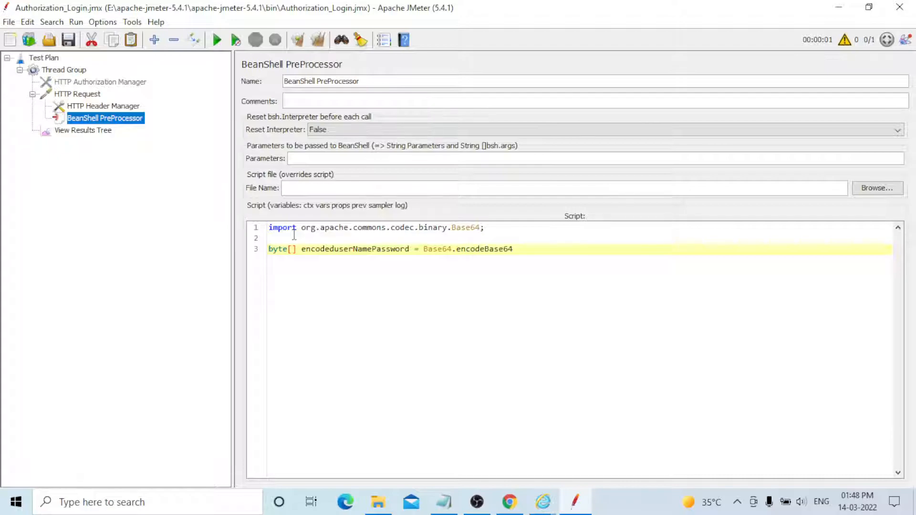
text(("user:passwd".getbytes()
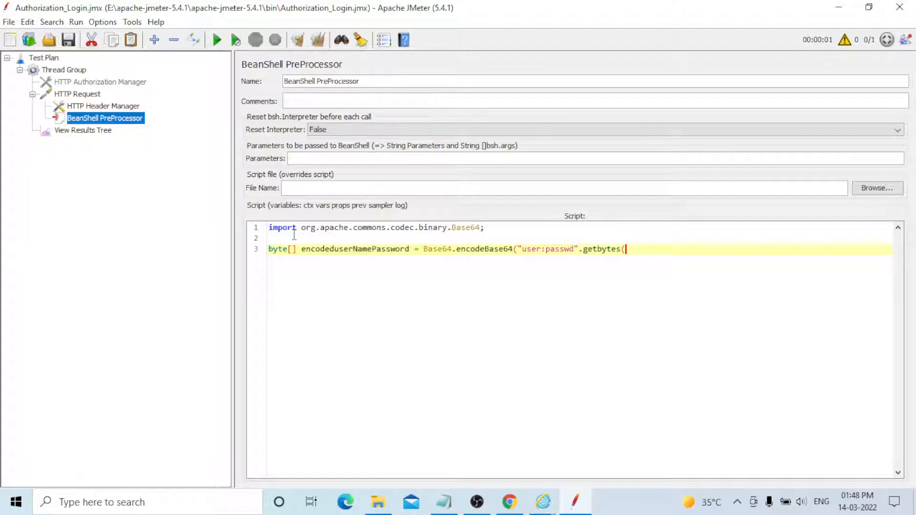
text());)
key(Return)
key(Return)
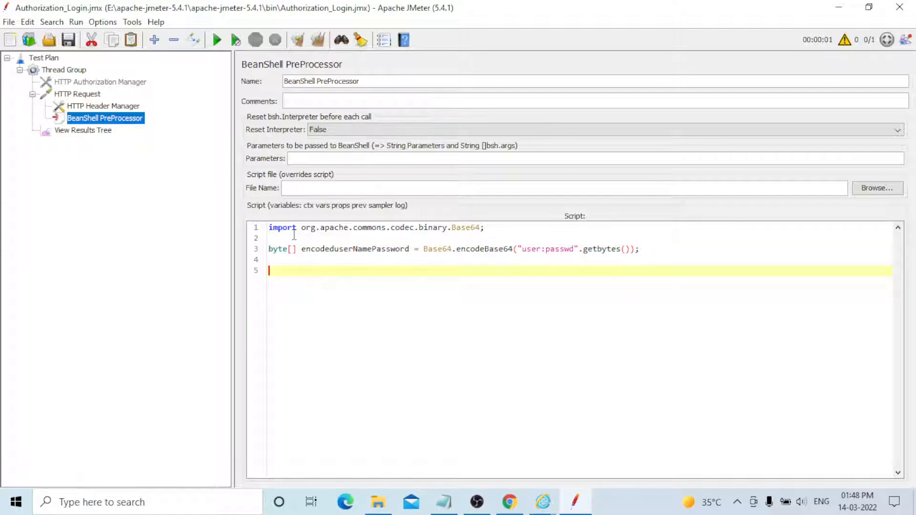
Add the line vars.put("auth",new String(encodeduserNamePassword)); at the end of the BeanShell PreProcessor script.
text(vars)
text(.put)
text(("aut)
text(h",new String(encode)
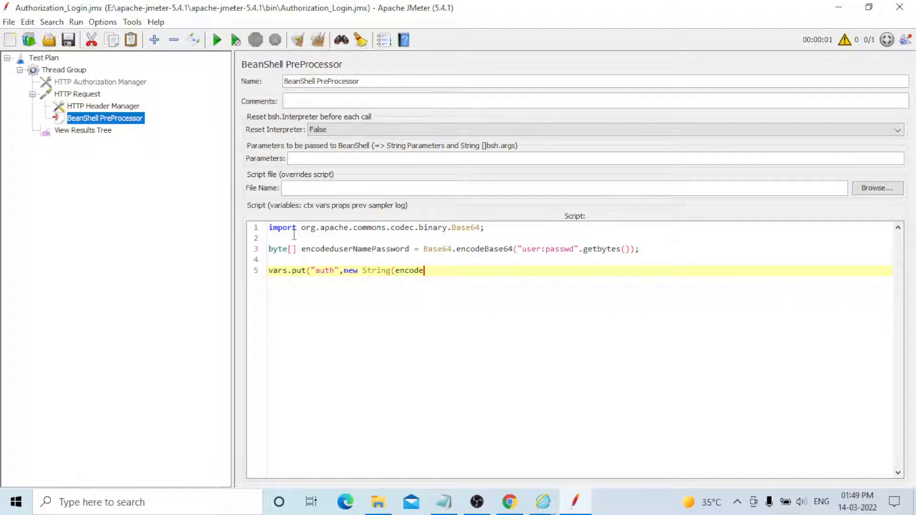
text(duserNamePass)
text(word));)
key(Return)
key(Return)
click(294, 233)
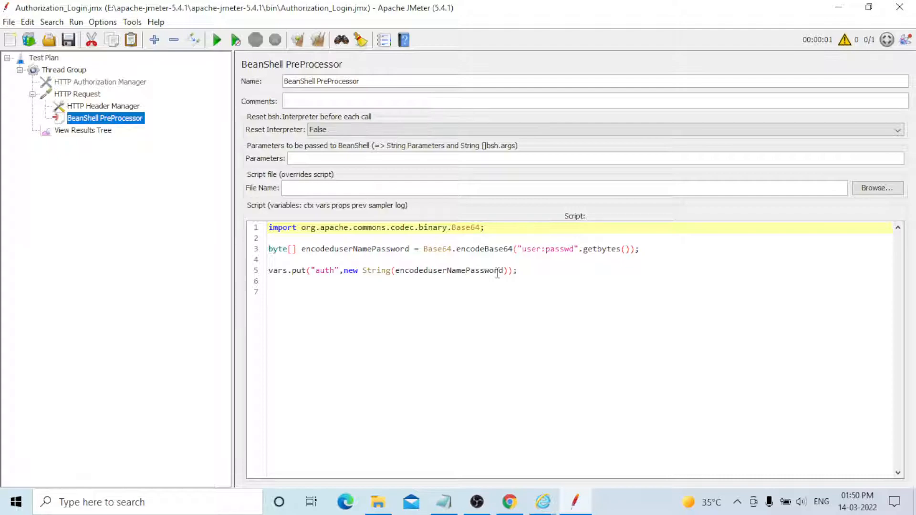
Select the variable name auth in the vars.put line and open the HTTP Header Manager.
click(319, 271)
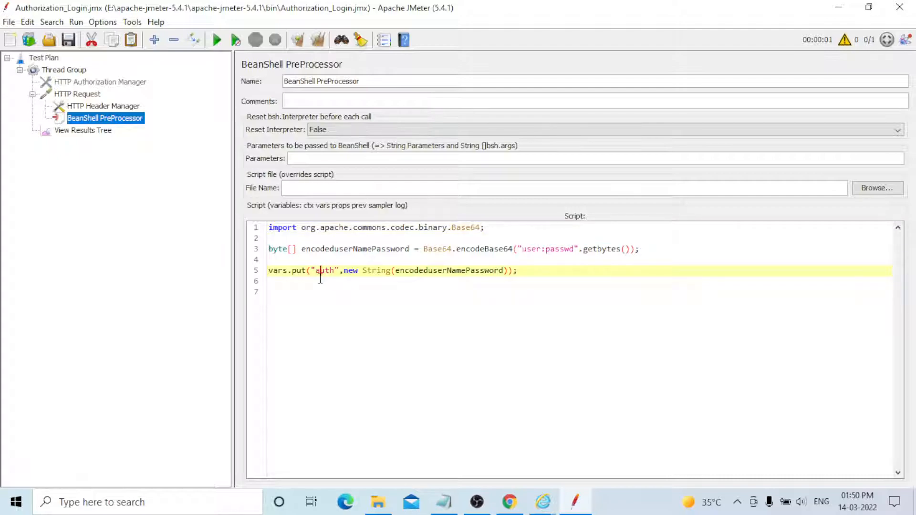
double_click(333, 271)
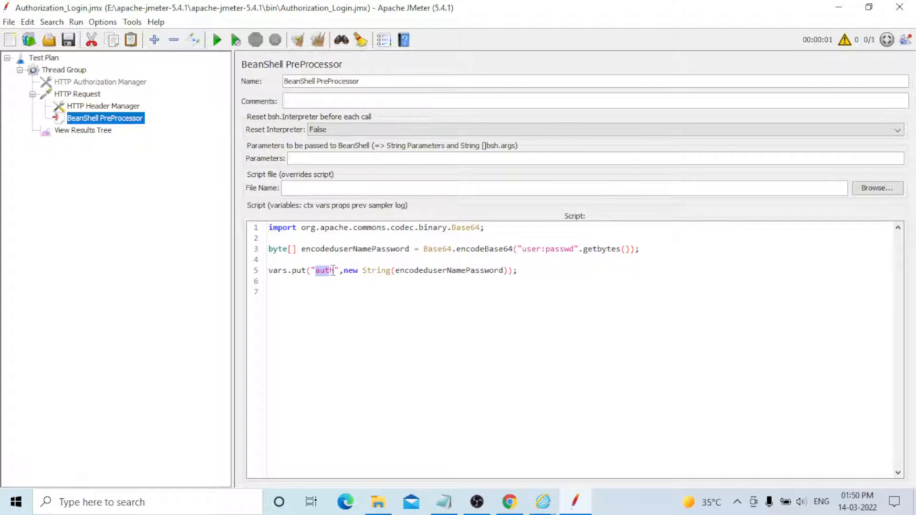
click(102, 109)
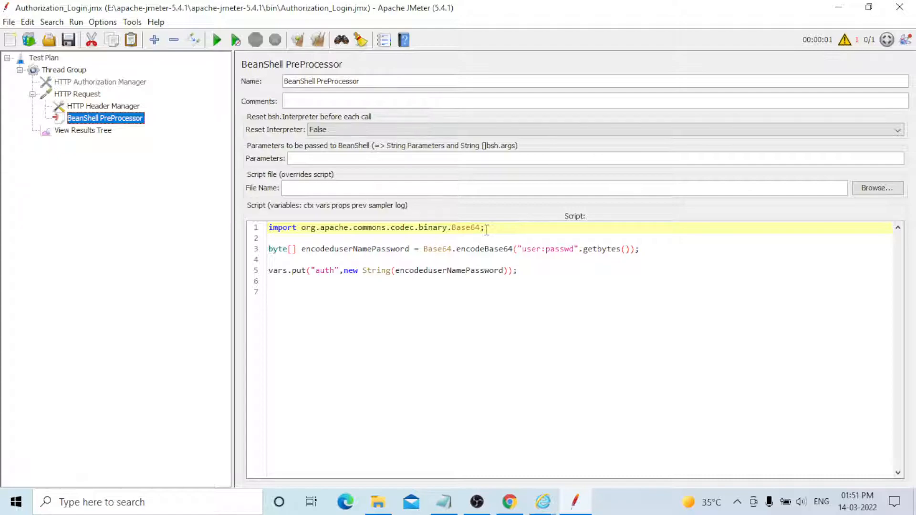
Inspect the HTTP Request samples in the View Results Tree.
click(83, 130)
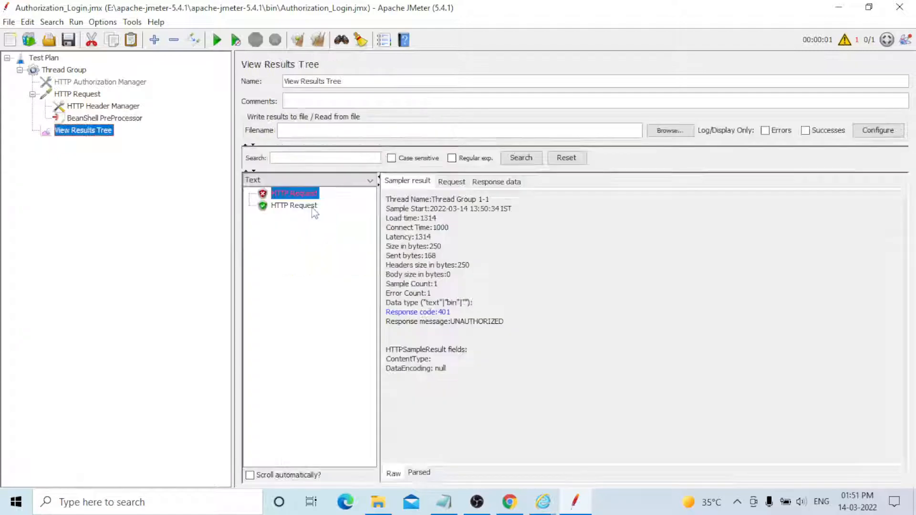
click(293, 205)
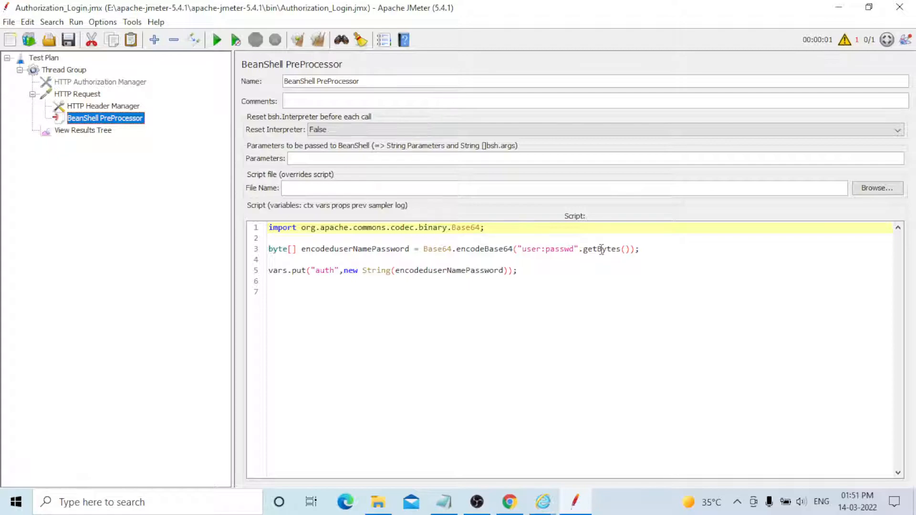
click(83, 130)
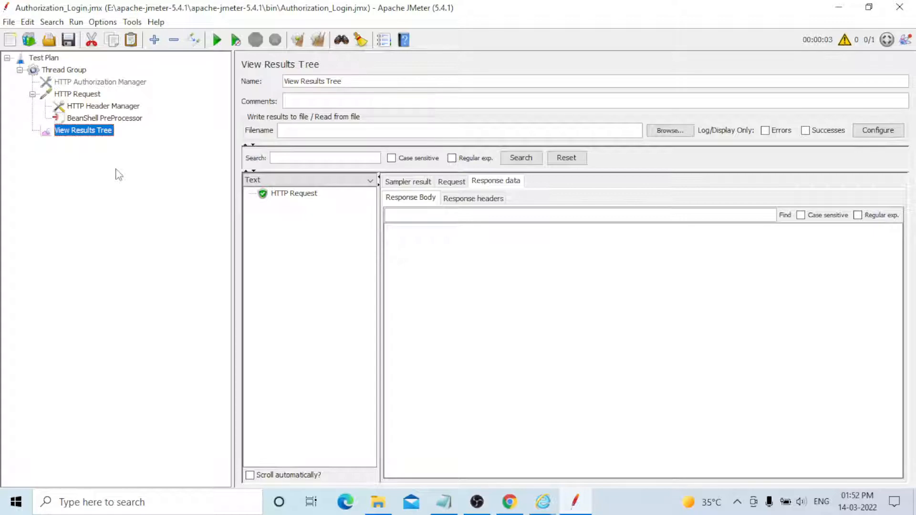
Review the HTTP Authorization Manager entry, the HTTP Header Manager's Authorization header and the Base64 encoding line in the BeanShell PreProcessor.
key(Up)
key(Up)
key(Up)
key(Up)
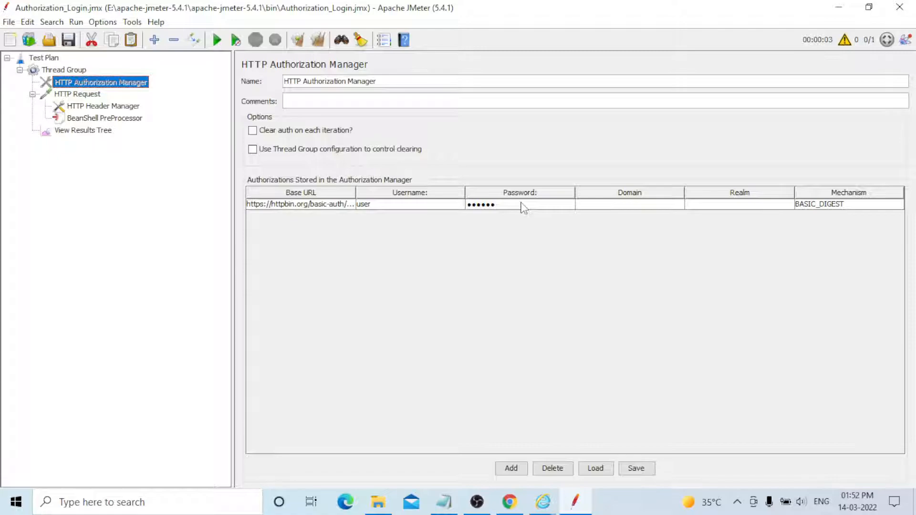
key(Down)
key(Down)
key(Down)
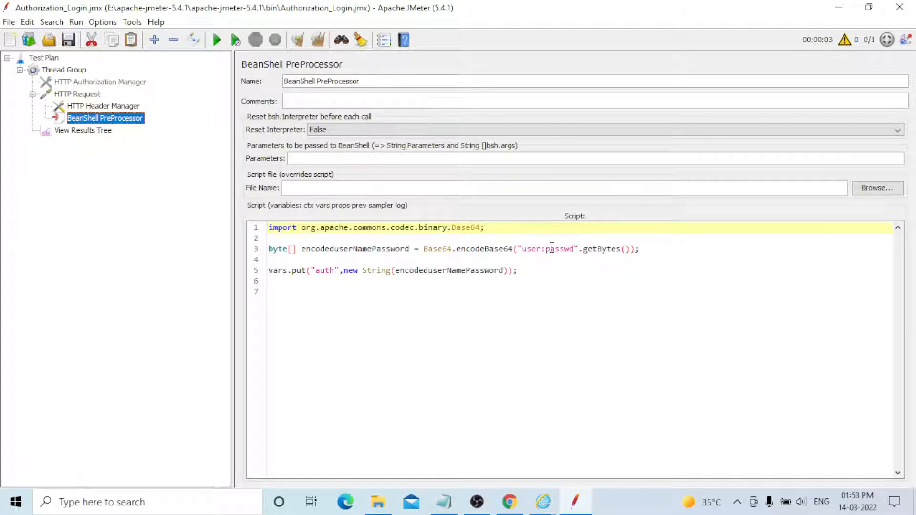
click(126, 84)
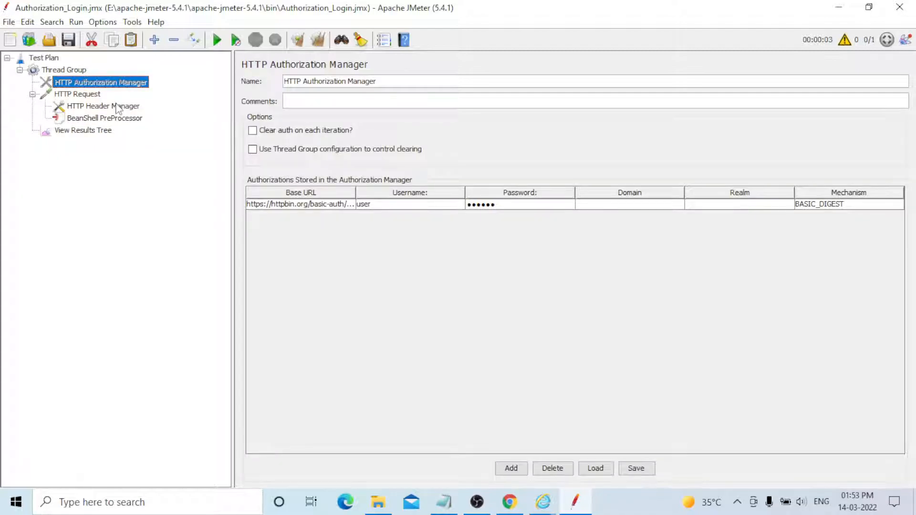
click(118, 107)
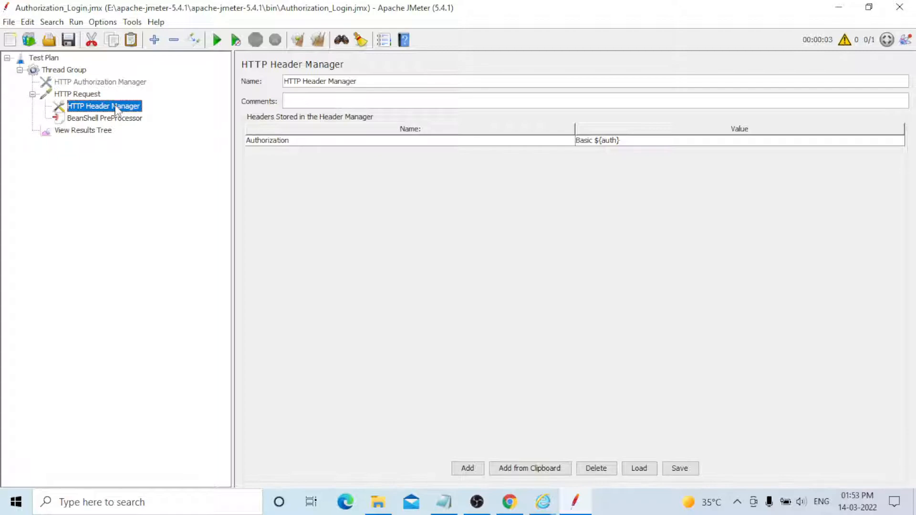
click(114, 118)
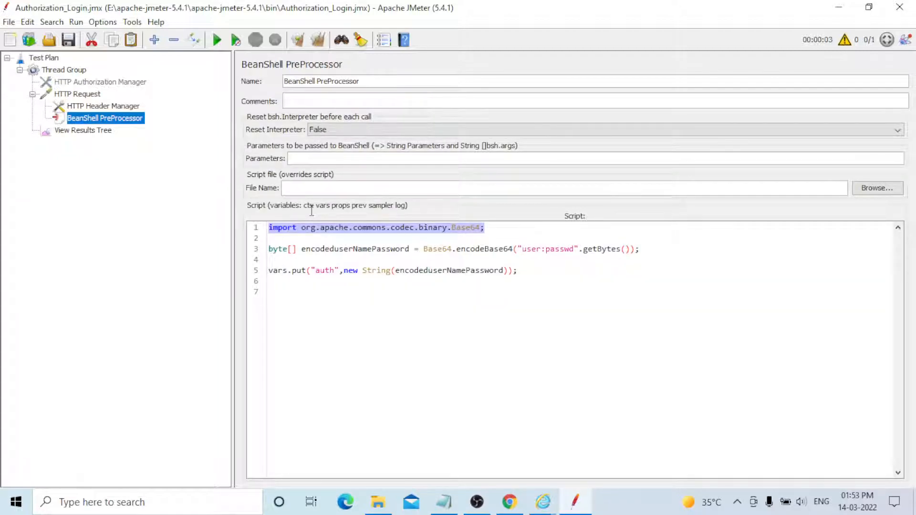
triple_click(269, 249)
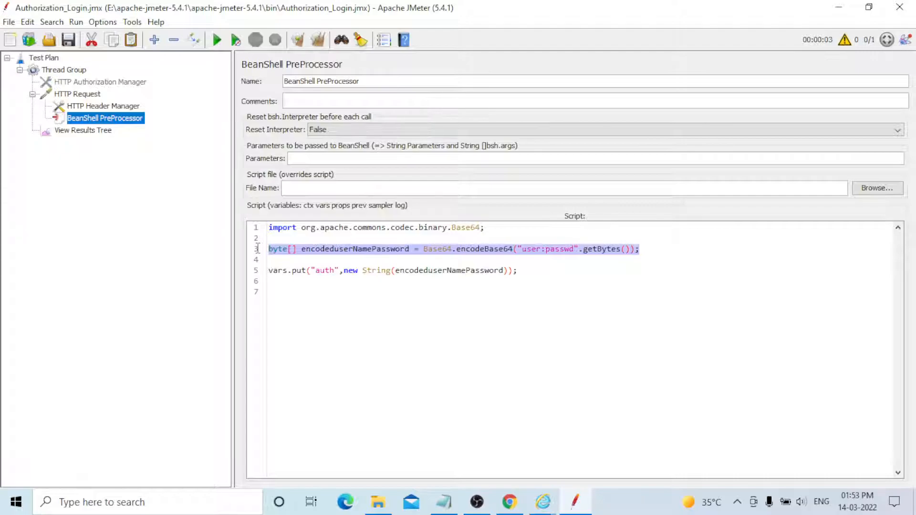
click(100, 82)
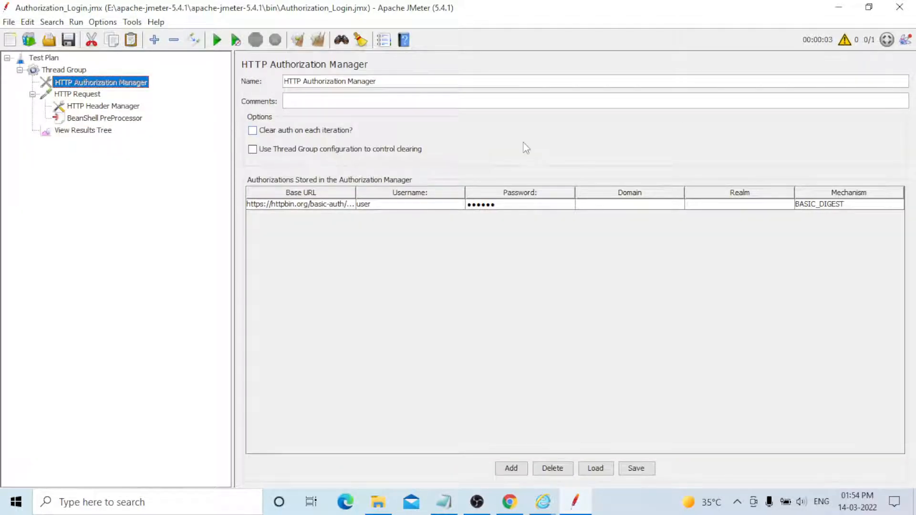